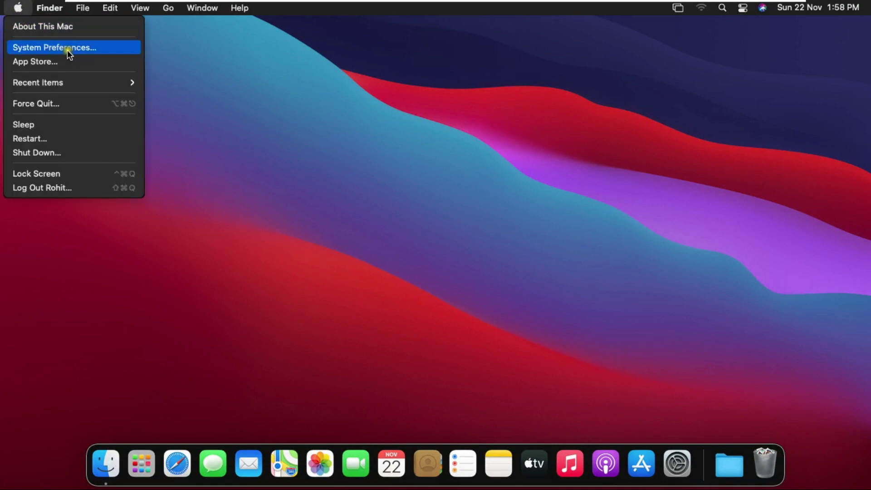
Open System Preferences from the Apple menu
click(72, 50)
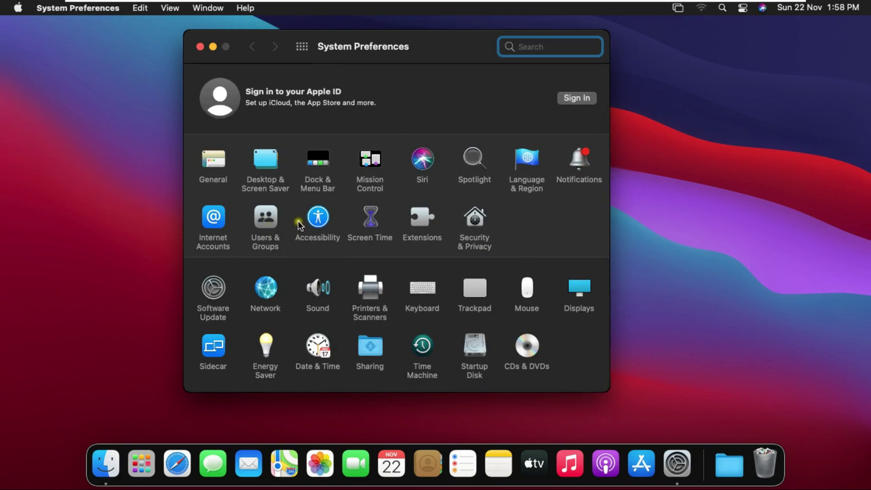
Unlock Users & Groups with the administrator password and start a new account
click(259, 219)
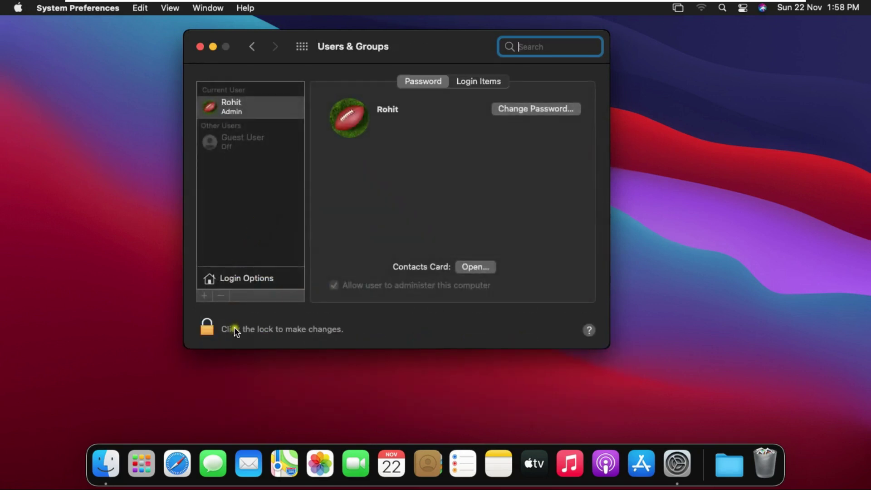
click(301, 333)
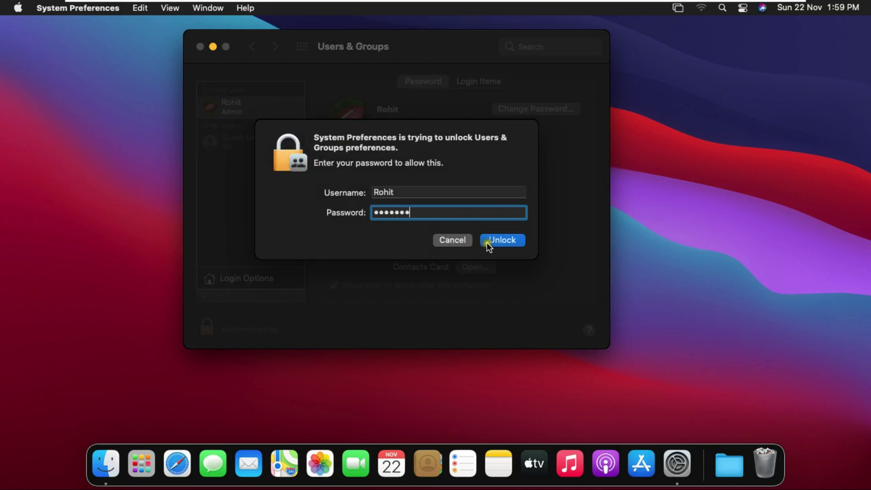
click(502, 241)
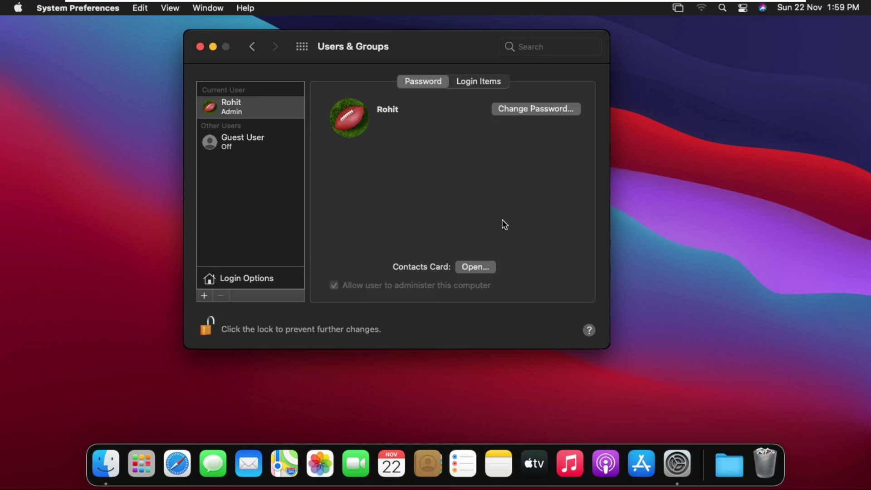
click(203, 296)
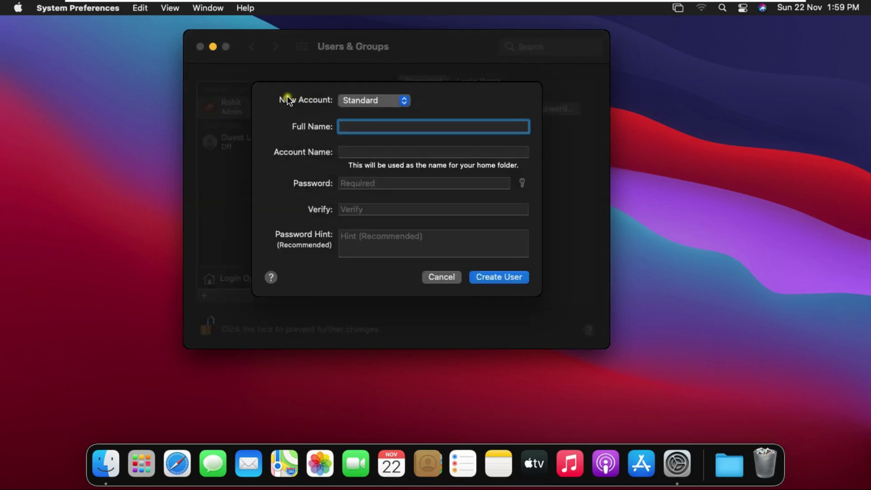
Keep Standard as the account type and enter 'sak' as the full name
click(388, 101)
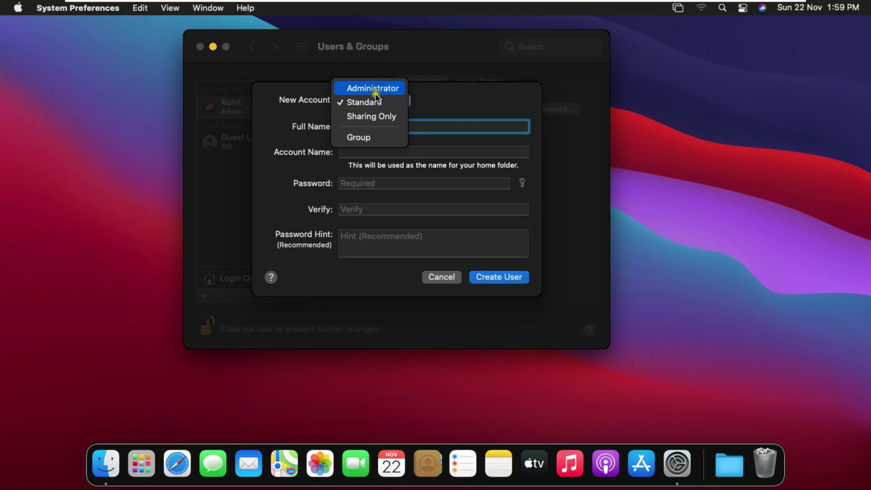
click(376, 108)
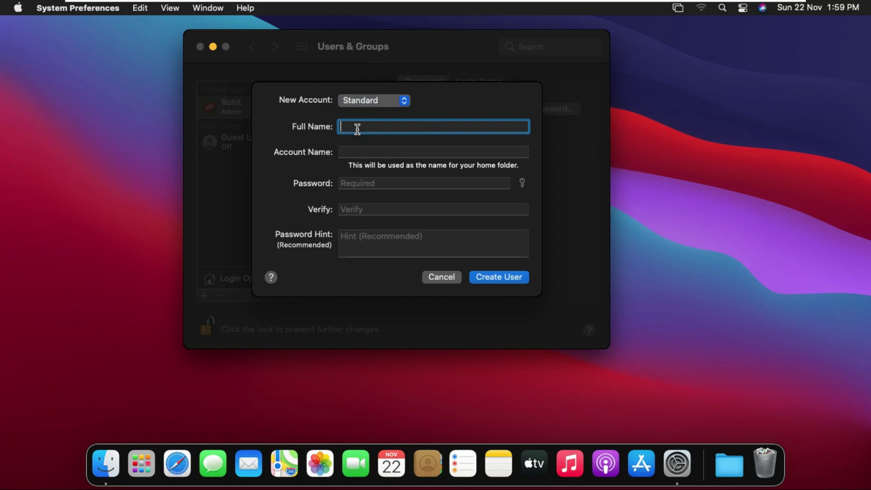
text(sak)
click(355, 134)
click(356, 153)
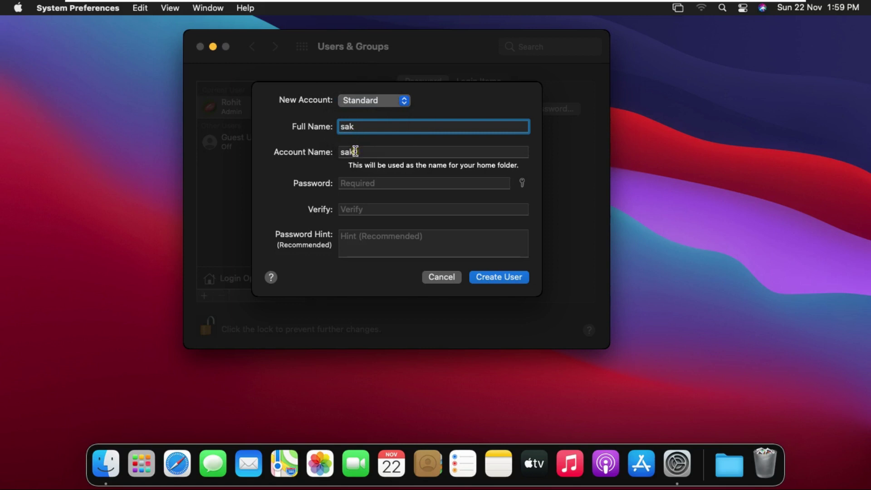
Fill in the password, its verification and a hint, then create the sak user
click(371, 183)
text(sak1234)
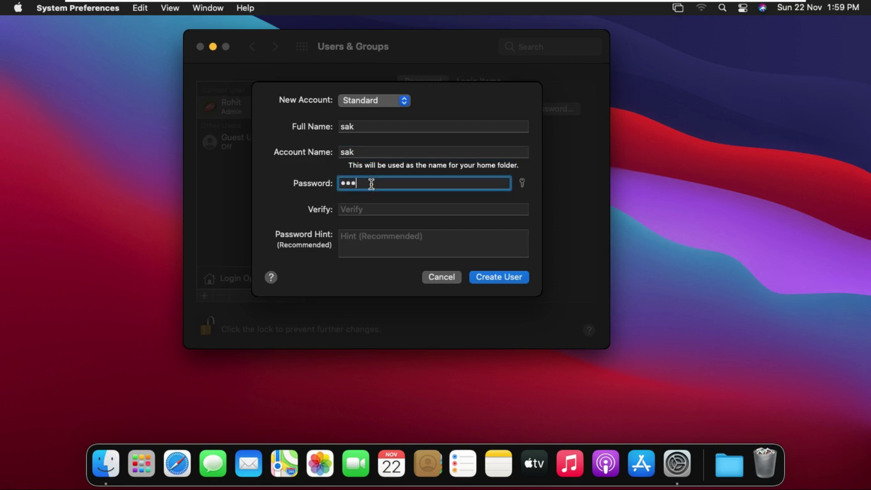
click(368, 209)
text(sak1234)
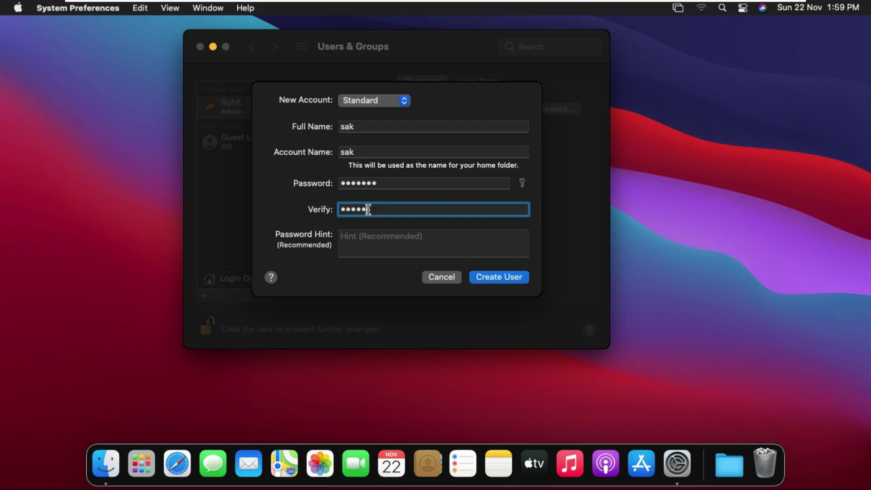
click(369, 237)
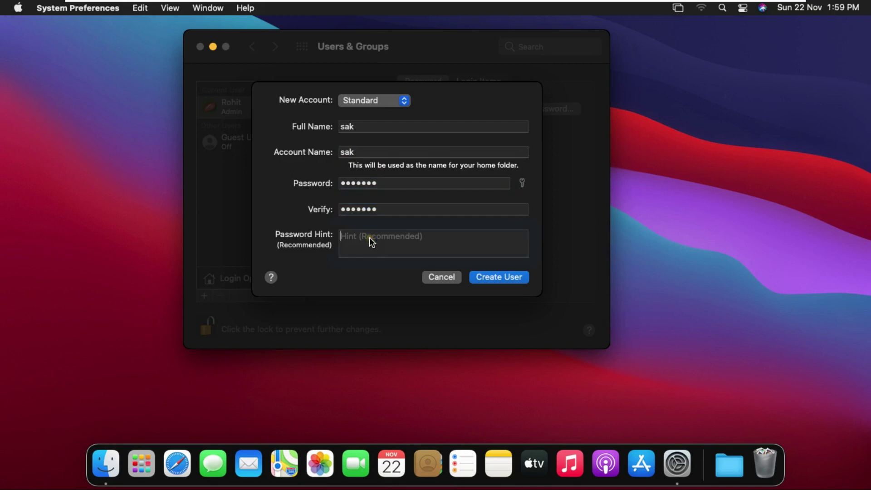
text(123)
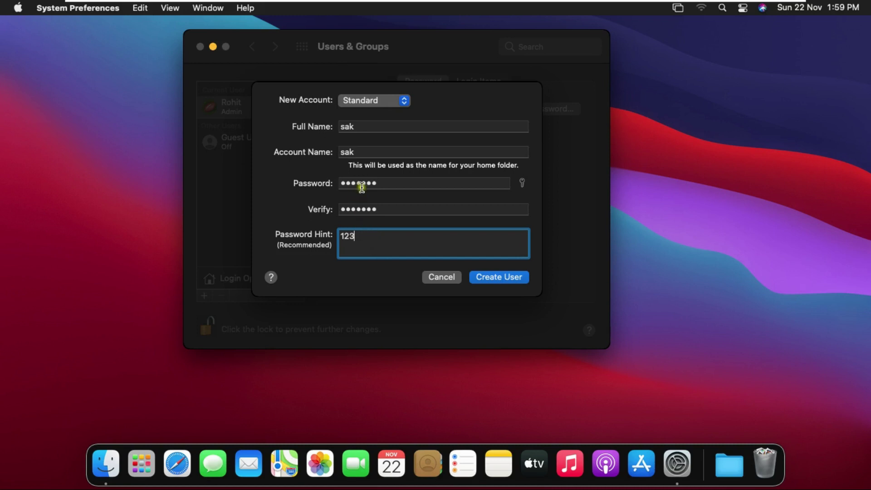
click(507, 278)
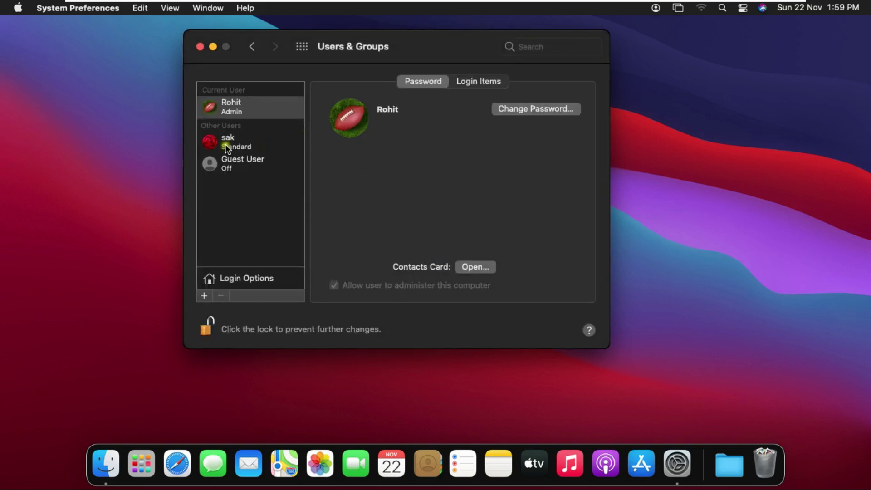
Select the sak account, relock Users & Groups, and close System Preferences
click(225, 144)
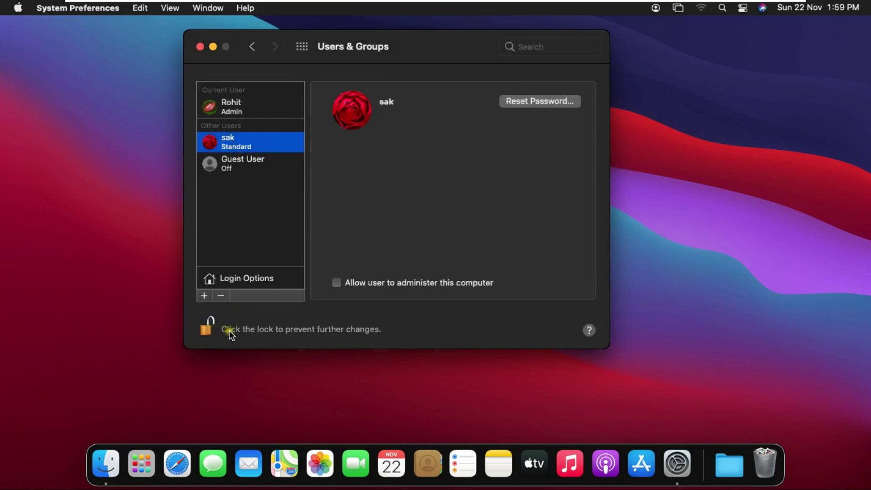
click(273, 329)
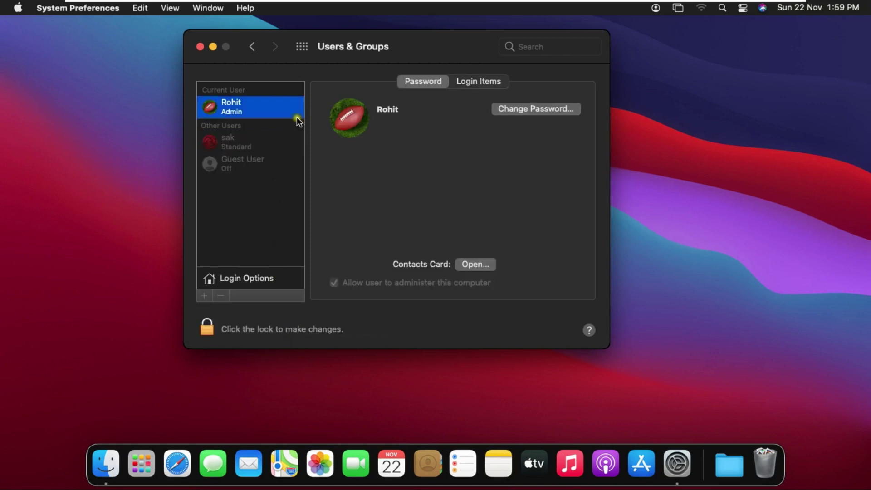
click(200, 47)
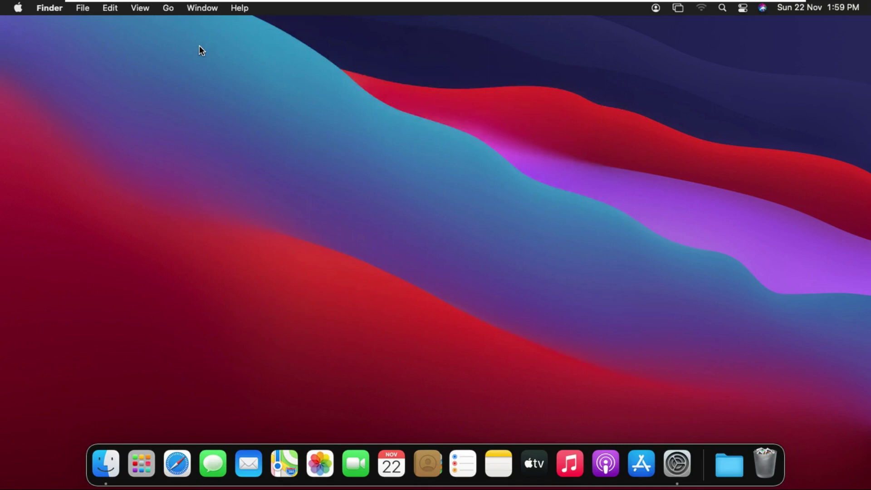
Log out of Rohit's session from the Apple menu, confirming Log Out
click(18, 8)
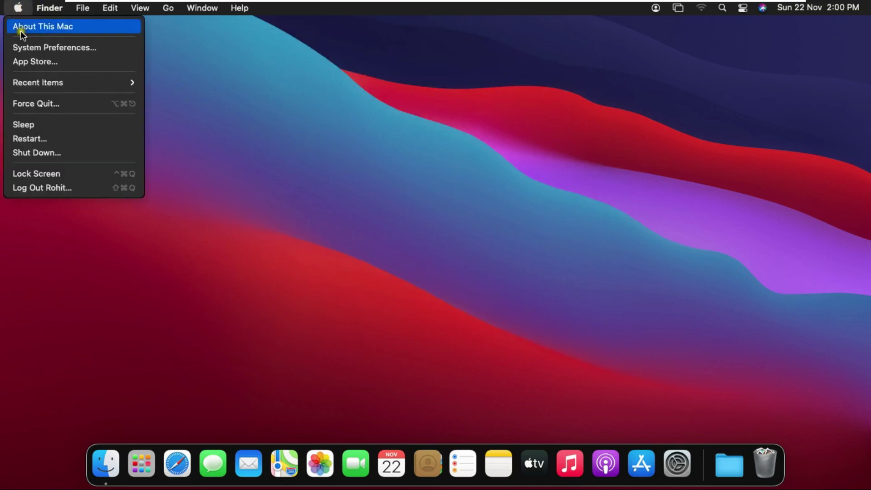
click(60, 187)
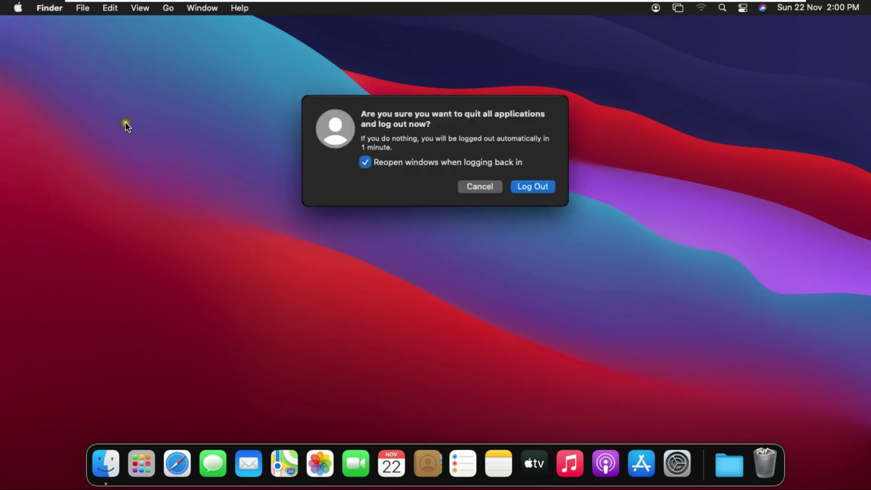
click(542, 187)
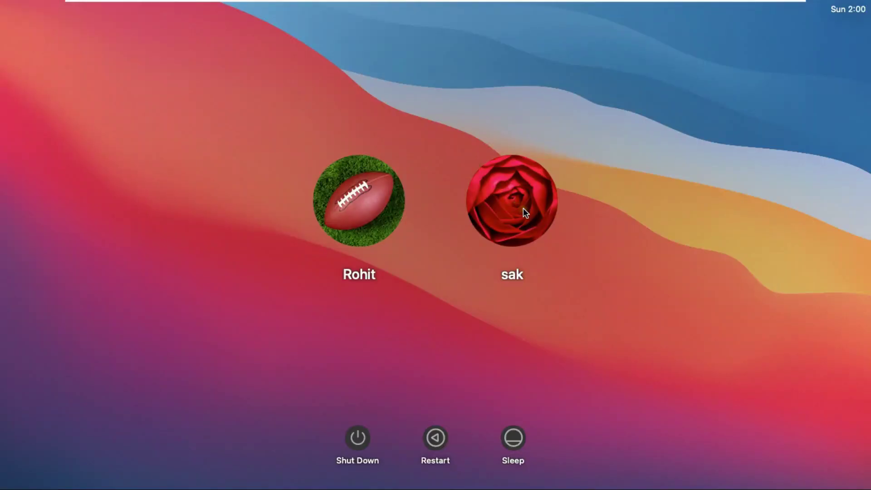
Sign in as sak at the login window with the account's password
click(494, 187)
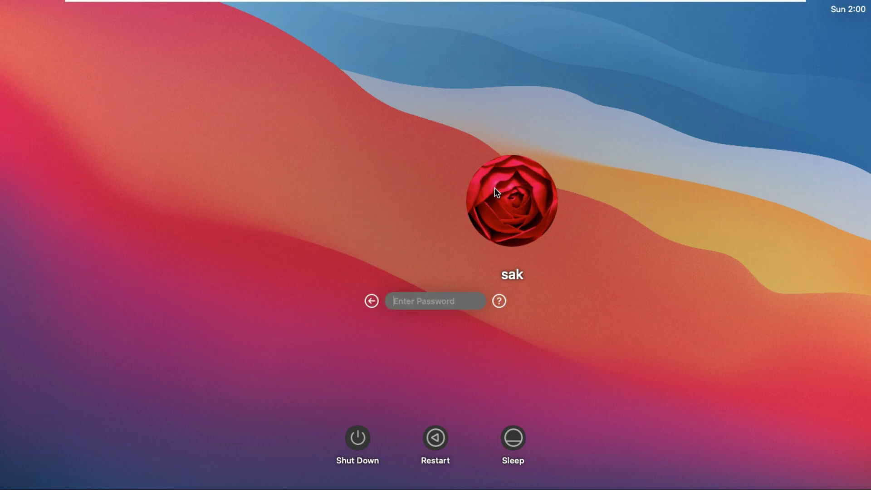
text(****)
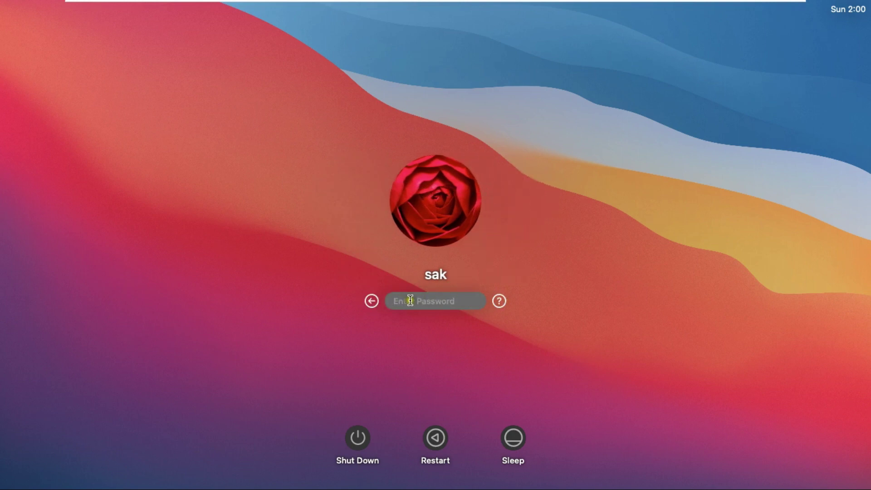
text(***)
click(477, 300)
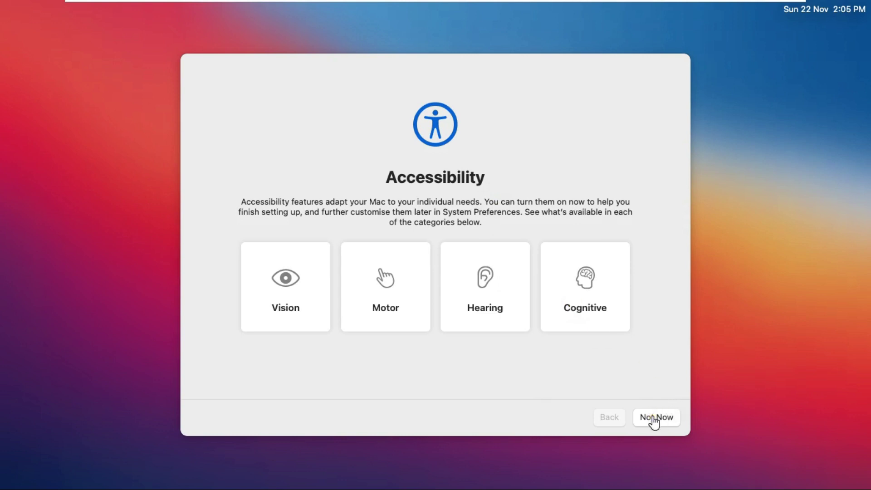
Skip Accessibility and defer Apple ID sign-in, confirming Skip, to reach Screen Time
click(607, 320)
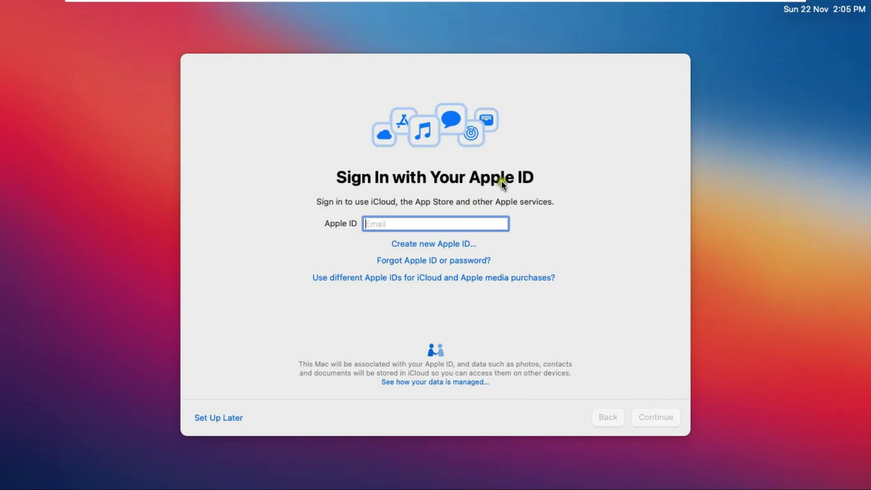
click(217, 417)
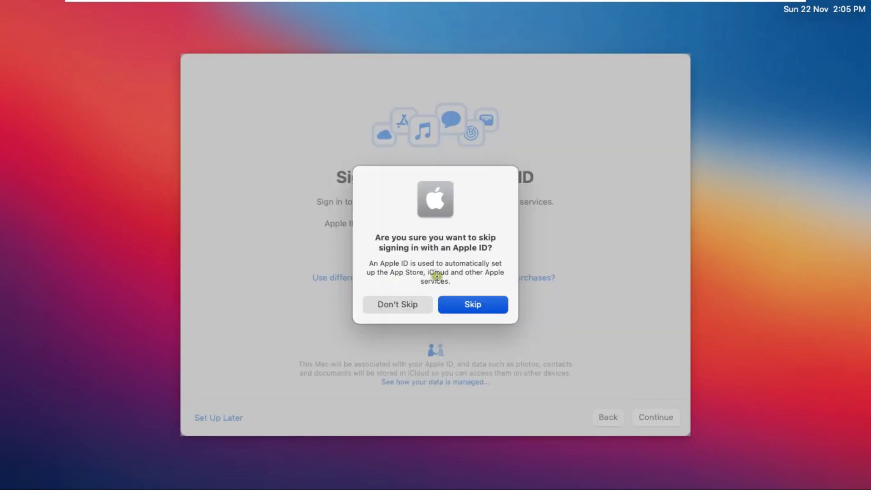
click(492, 300)
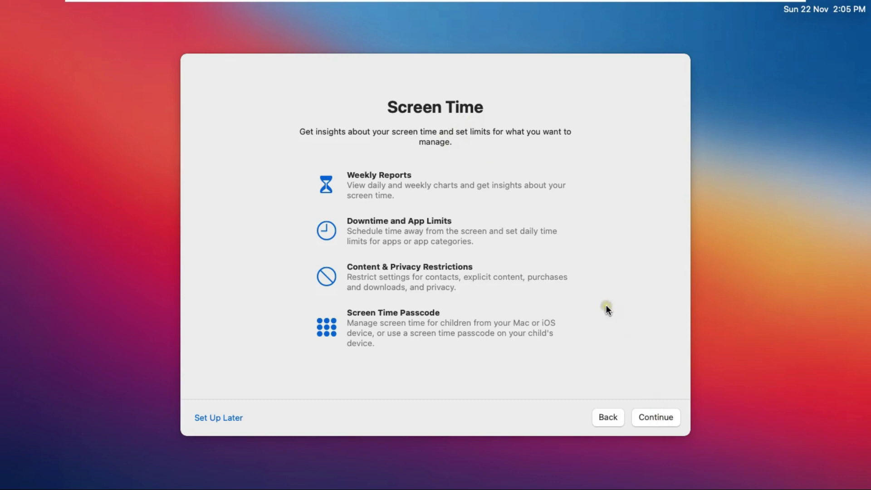
Pass Screen Time, keep Ask Siri on, decline Siri audio sharing, and choose Light appearance
key(Return)
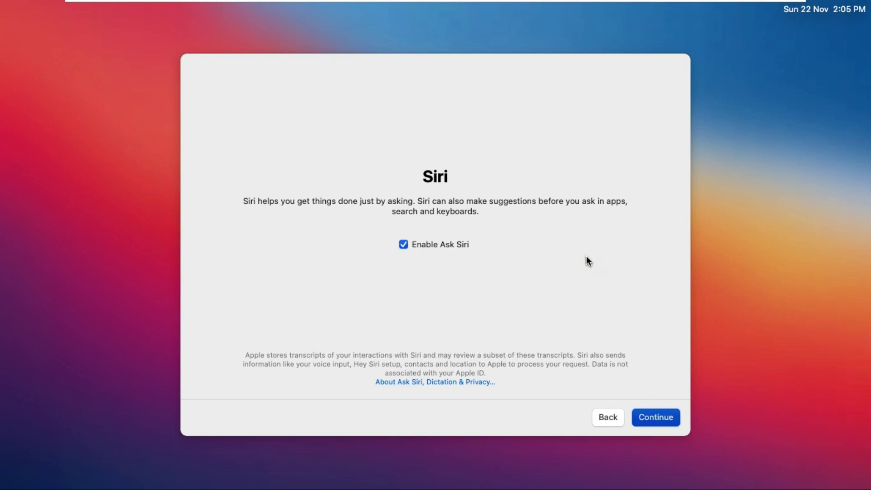
key(Return)
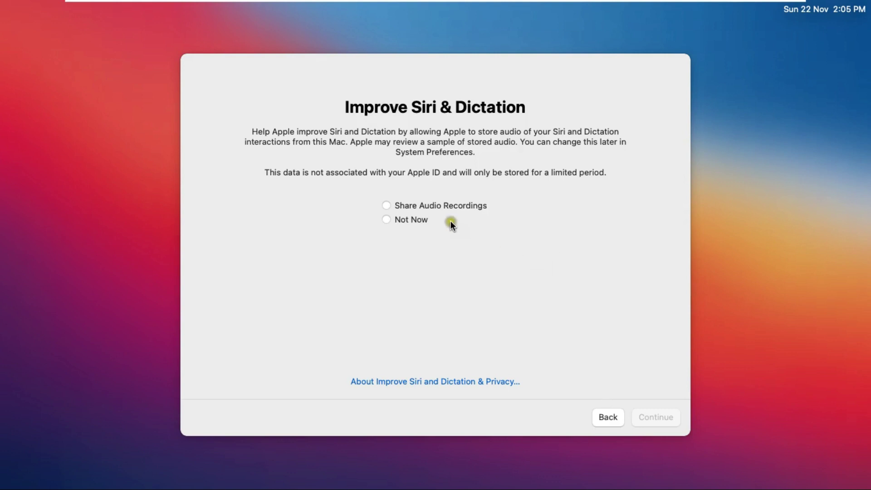
click(413, 220)
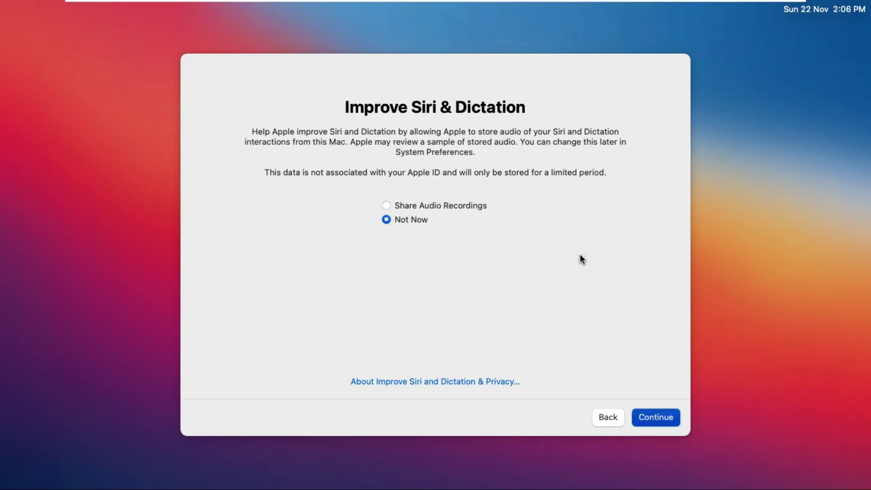
key(Return)
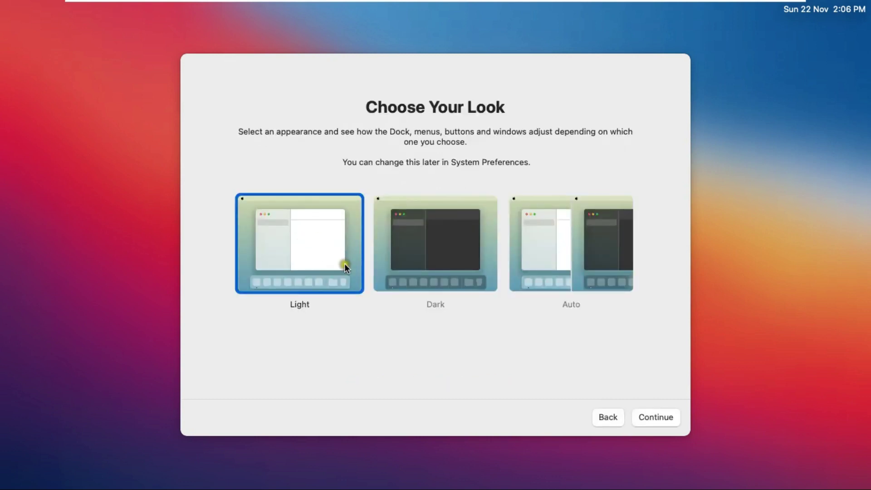
click(631, 348)
key(Return)
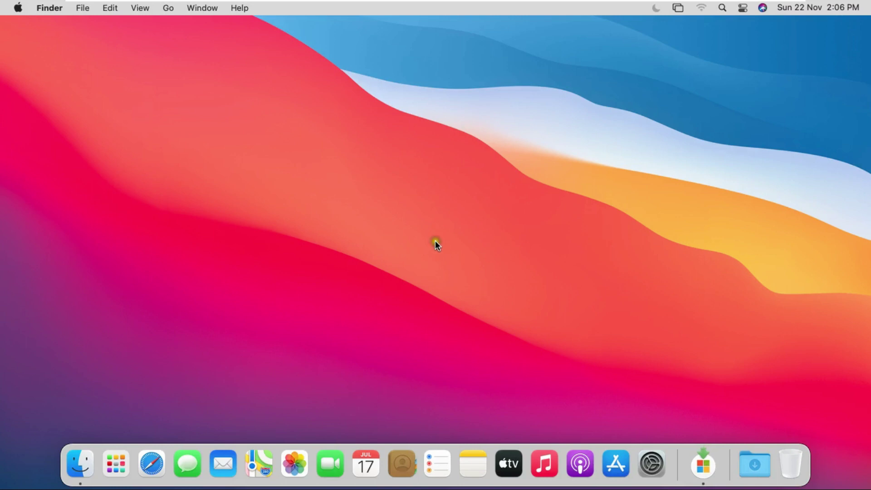
Log out of sak and sign back in as Rohit with his password
click(19, 7)
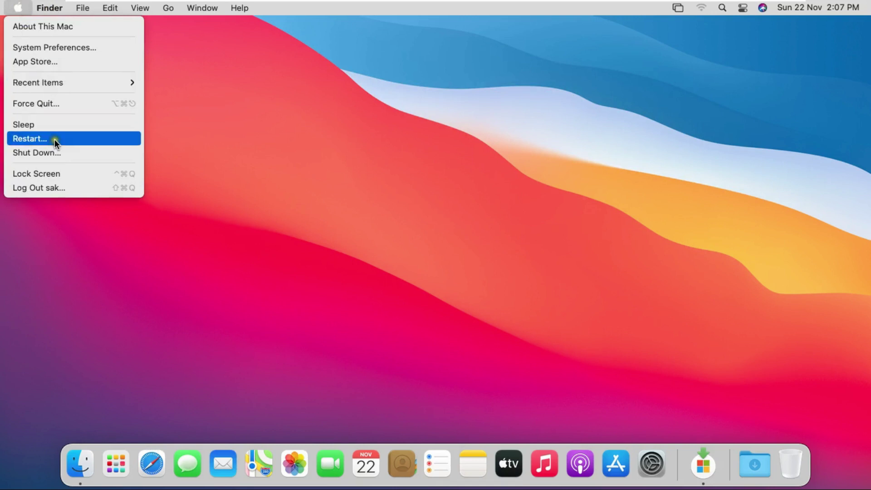
click(66, 188)
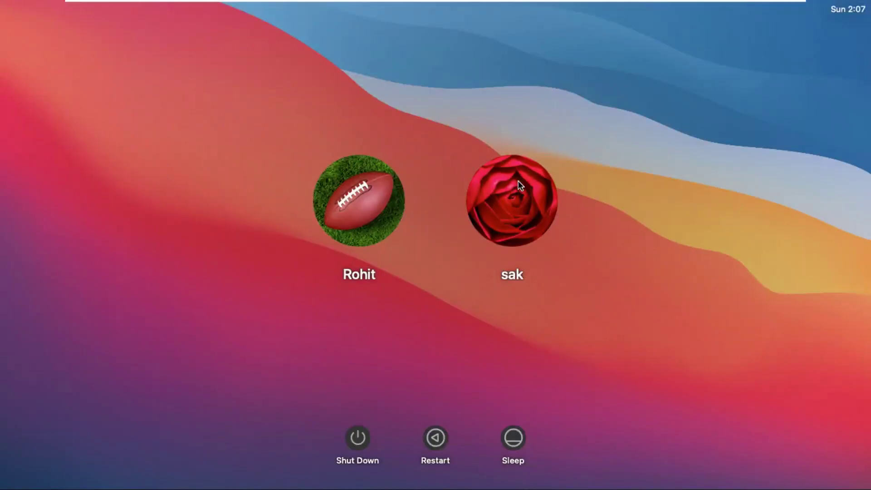
click(373, 194)
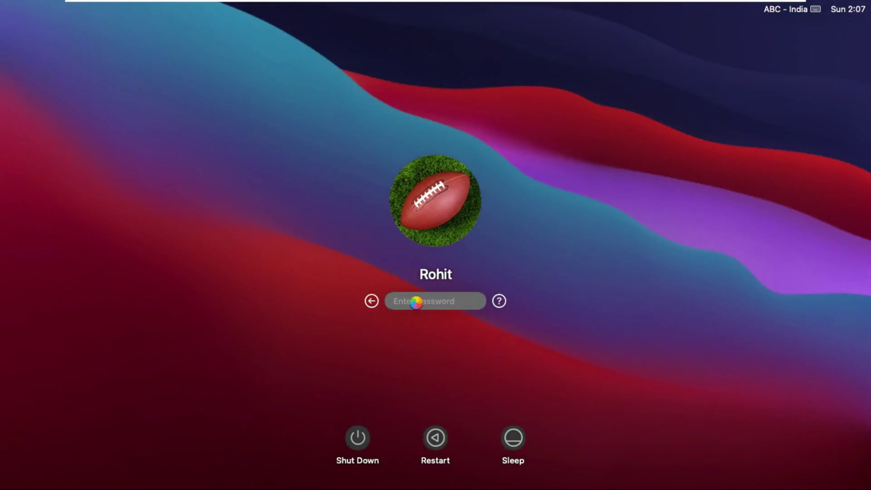
text(•••••••)
key(Return)
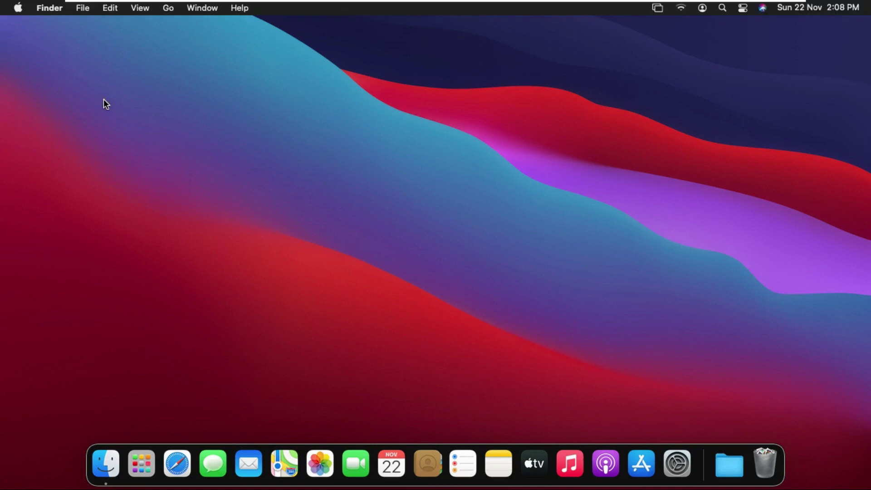
Relaunch System Preferences from the Dock, unlock Users & Groups, and select the sak account
click(677, 463)
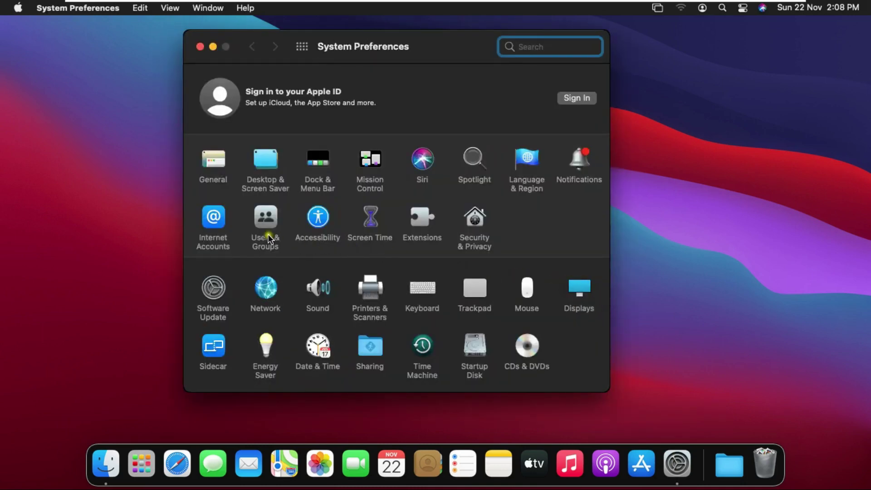
click(268, 218)
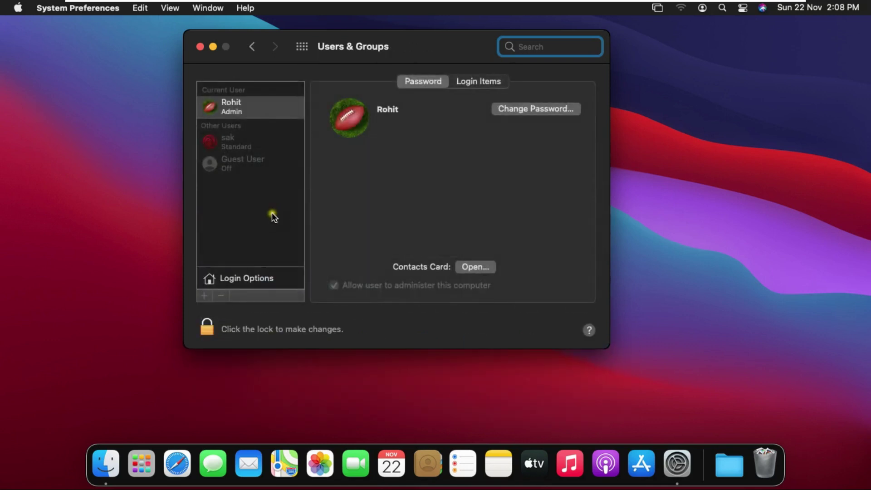
click(210, 331)
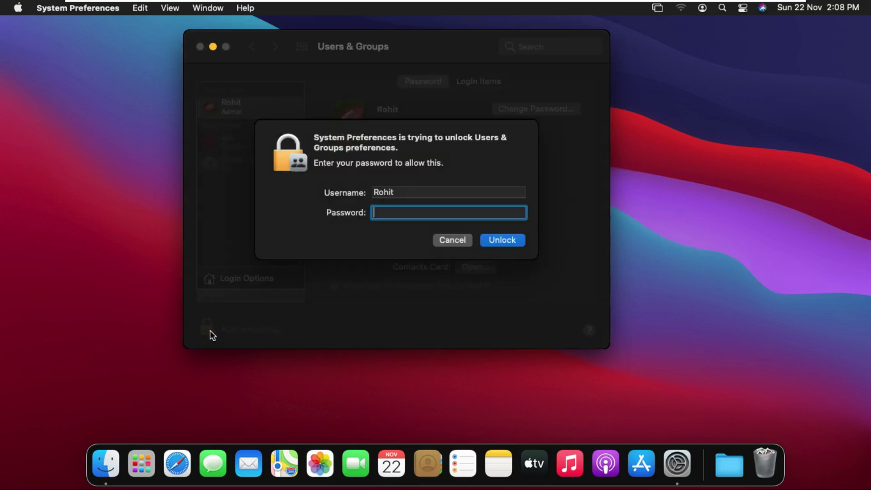
text(••••••••)
key(Return)
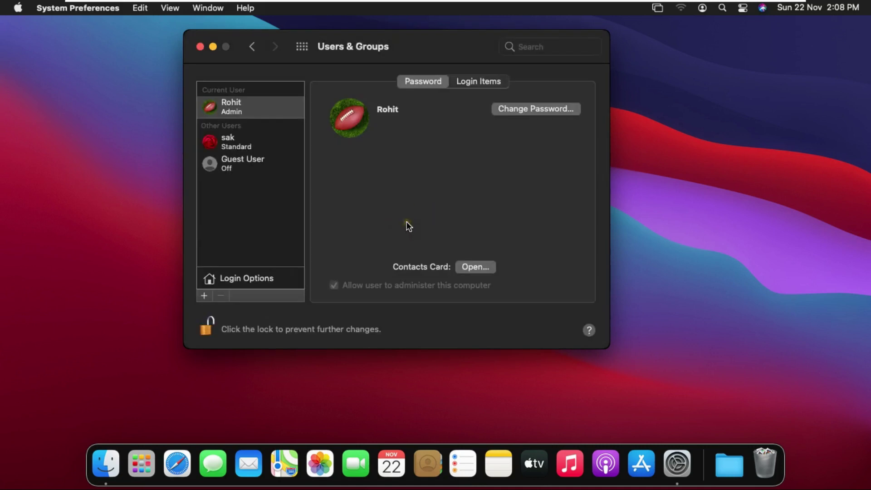
click(228, 149)
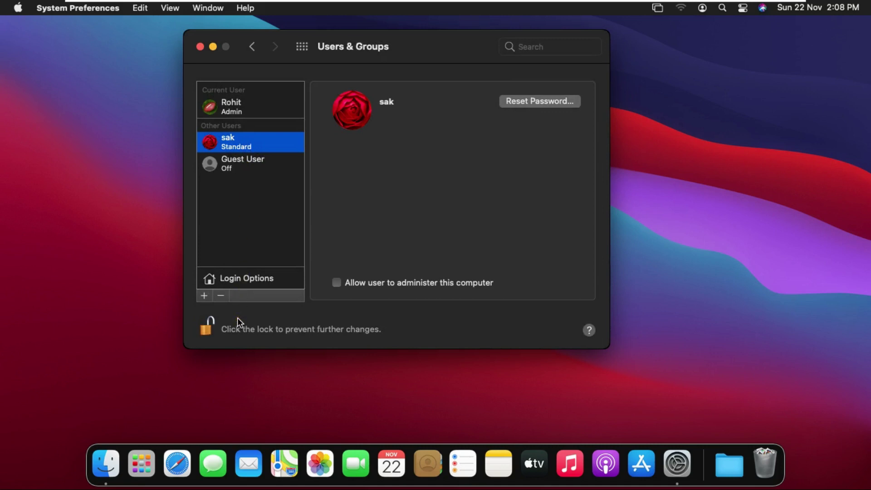
Remove the sak user, deleting its home folder, then lock Users & Groups preferences
click(227, 287)
click(225, 295)
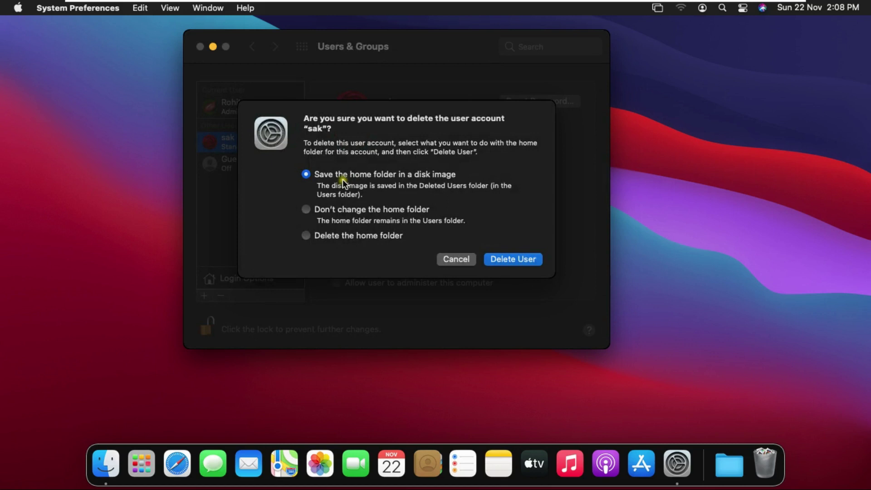
click(324, 236)
click(516, 257)
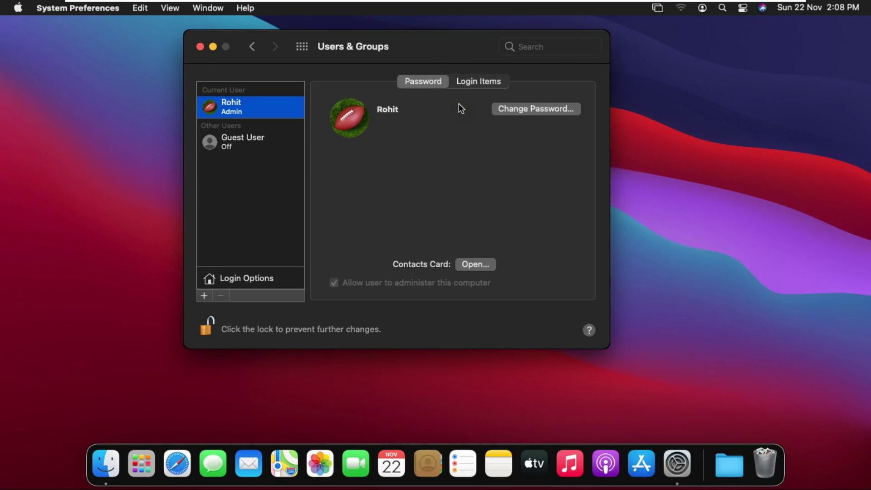
click(233, 327)
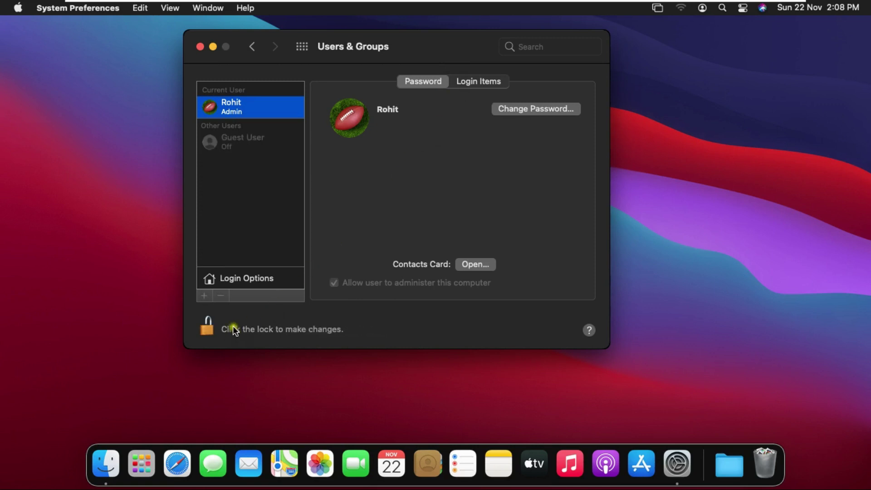
Close the System Preferences Users & Groups window to return to the desktop
click(201, 47)
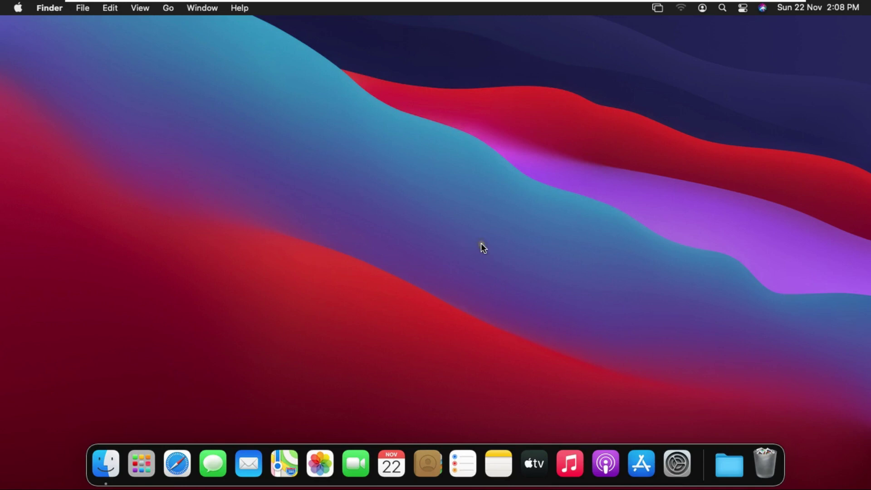